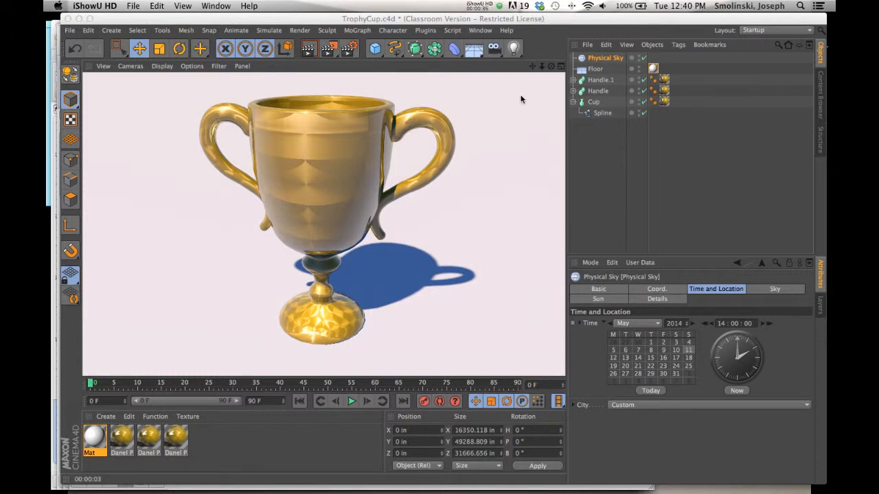
# - Start a new empty project and maximise its Top view
pyautogui.click(506, 79)
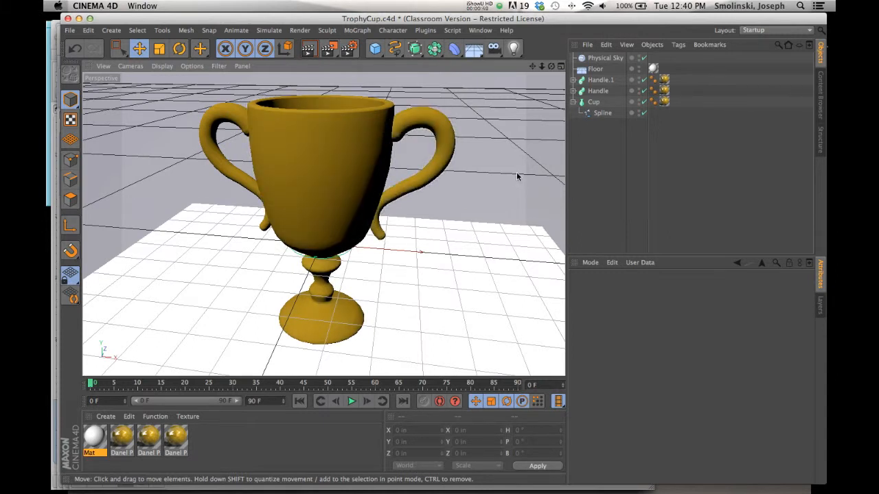
pyautogui.press('super+n')
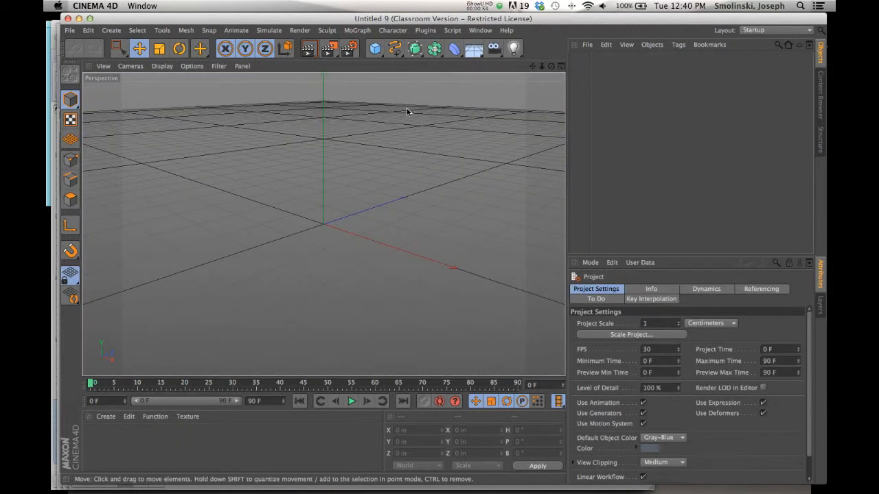
pyautogui.click(561, 67)
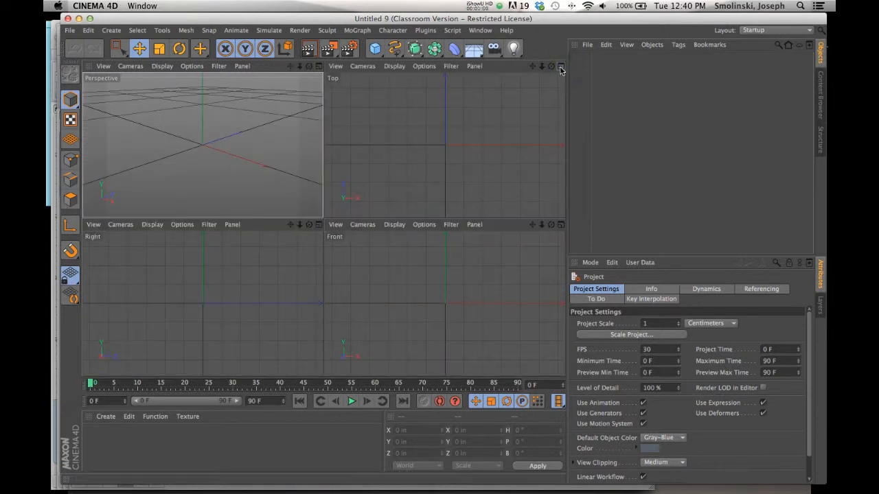
pyautogui.click(561, 66)
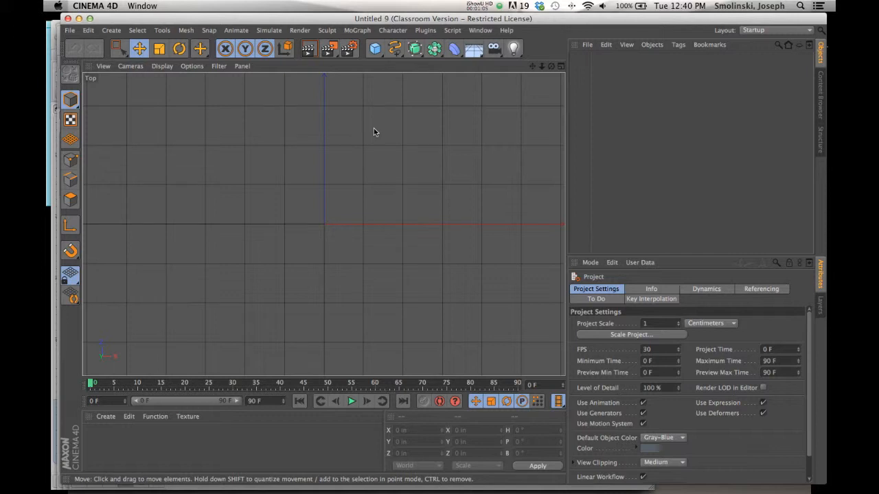
# - Draw an open five-point S-shaped linear spline for the handle in the Top view and change its type to Bezier
pyautogui.click(395, 49)
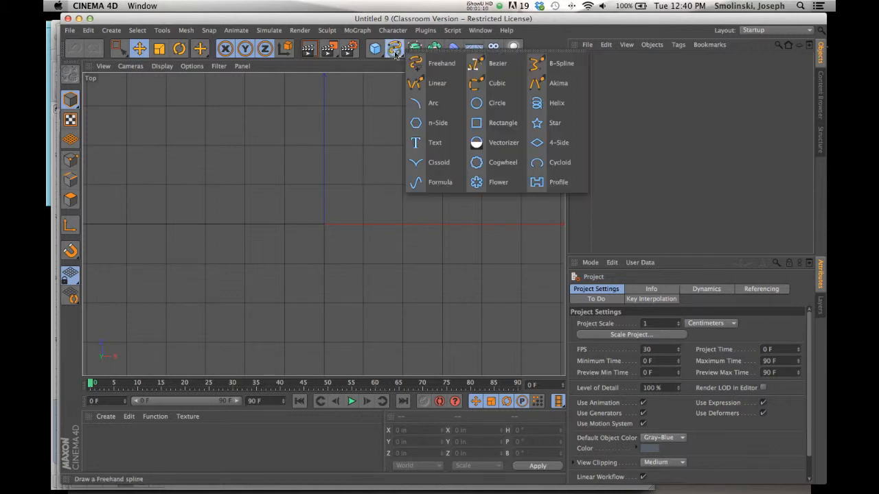
pyautogui.click(414, 83)
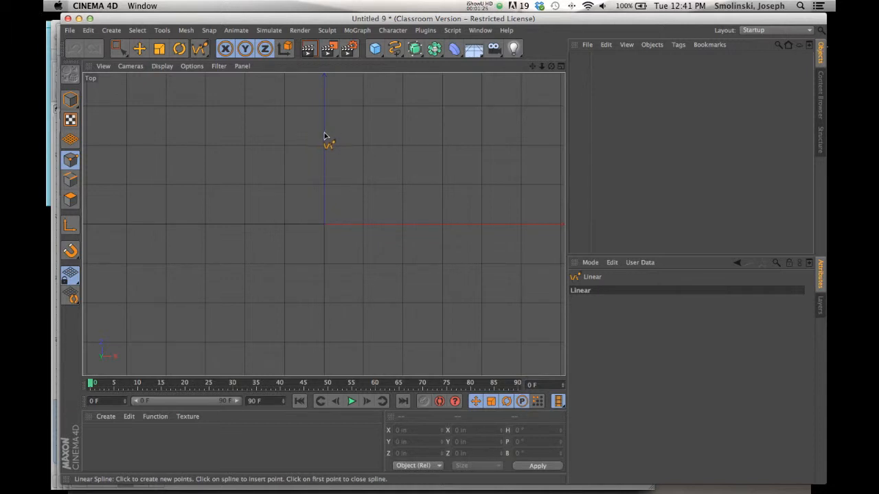
pyautogui.click(324, 134)
pyautogui.click(383, 101)
pyautogui.click(397, 175)
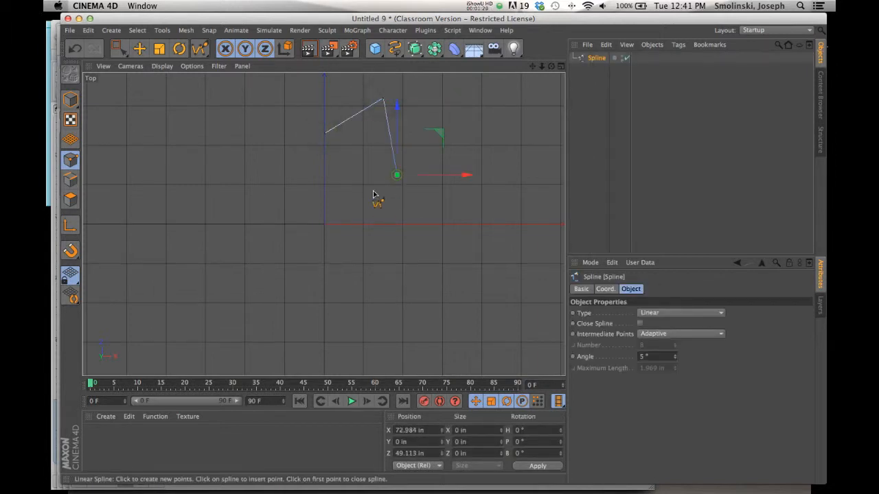
pyautogui.click(334, 224)
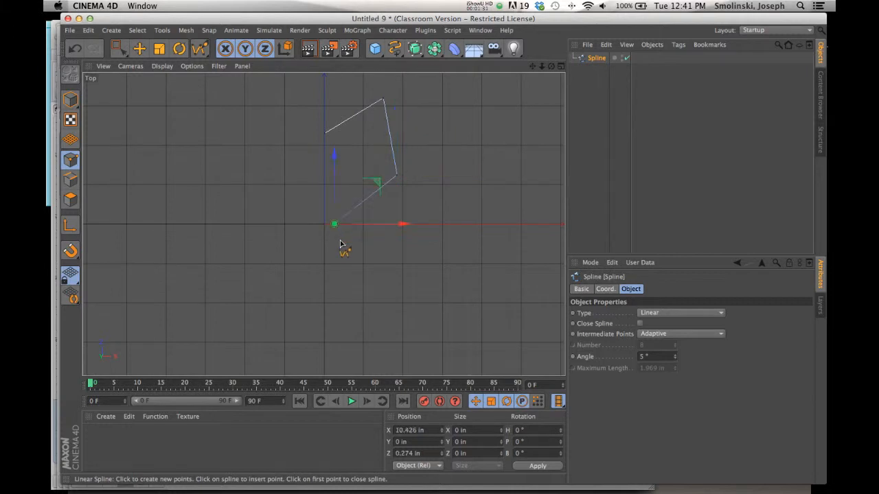
pyautogui.click(359, 259)
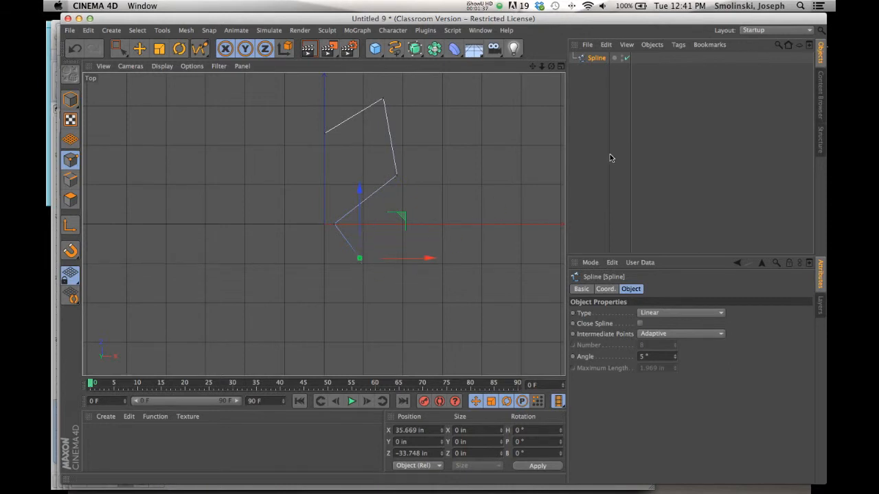
pyautogui.click(674, 315)
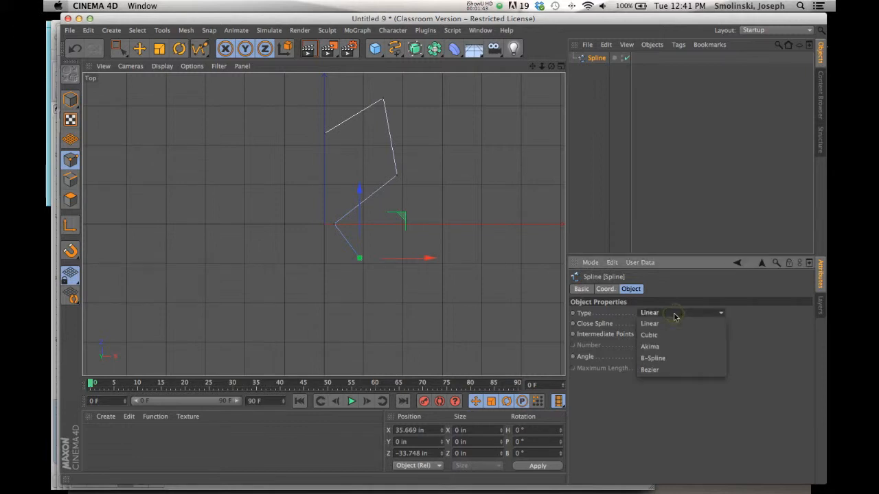
pyautogui.click(666, 370)
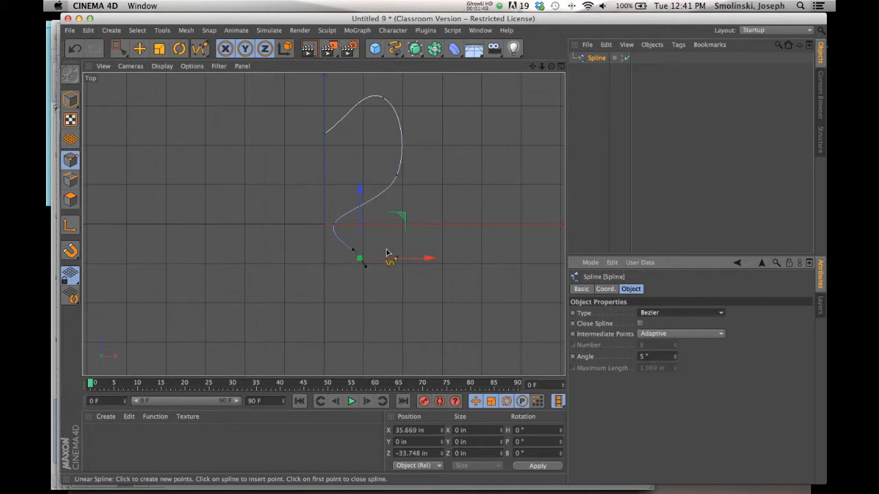
# - Smooth the curve at both ends of the spline and move its lower inner point to about X 18.1 in, Z 7.4 in
pyautogui.click(139, 49)
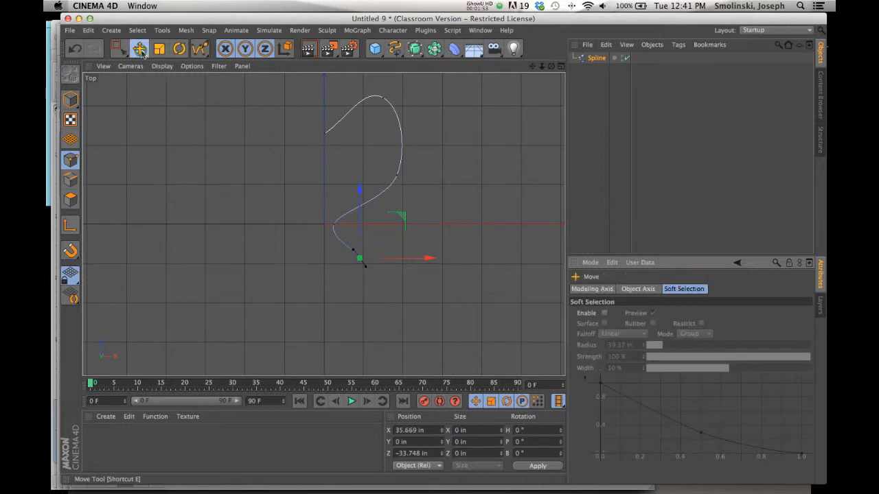
pyautogui.click(324, 134)
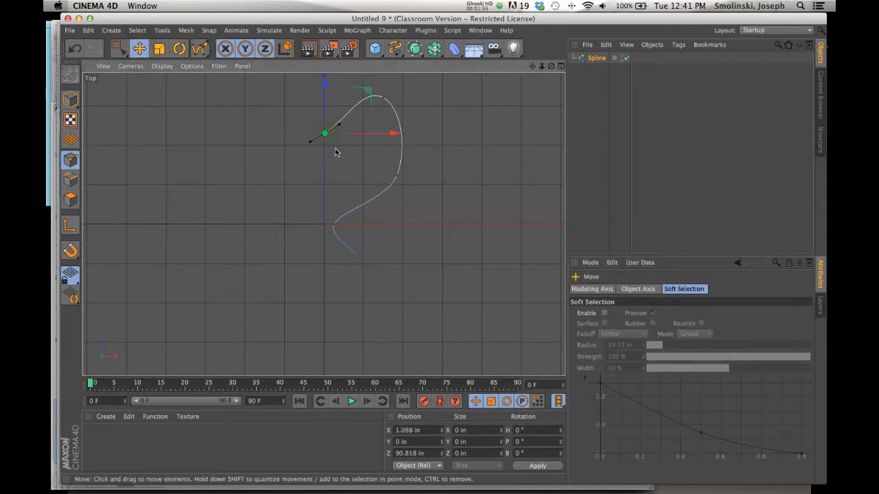
pyautogui.moveTo(310, 146); pyautogui.dragTo(320, 158)
pyautogui.click(359, 259)
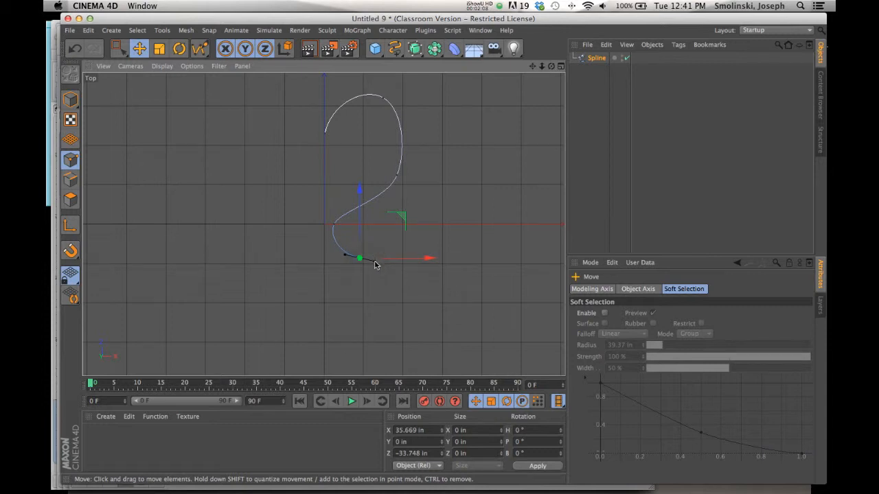
pyautogui.click(334, 225)
pyautogui.moveTo(336, 173); pyautogui.dragTo(334, 157)
pyautogui.moveTo(404, 217); pyautogui.dragTo(411, 217)
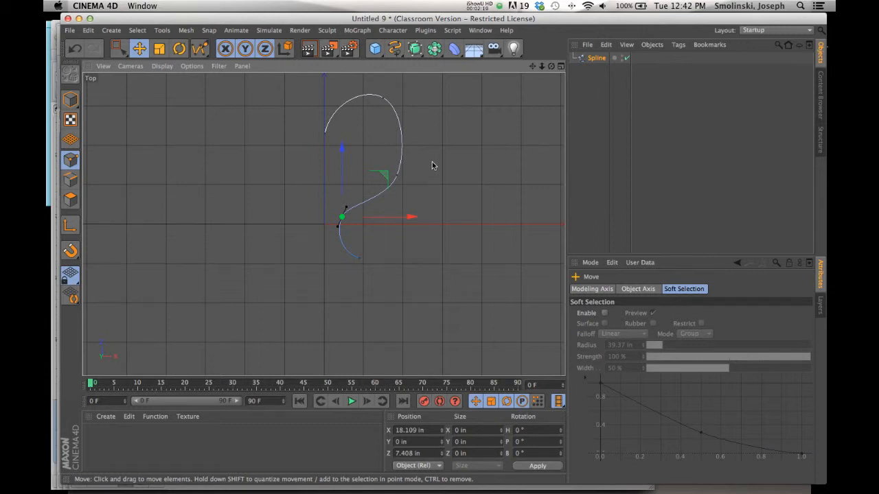
# - Rotate the whole spline in the Top view to a heading of about -12°
pyautogui.click(72, 102)
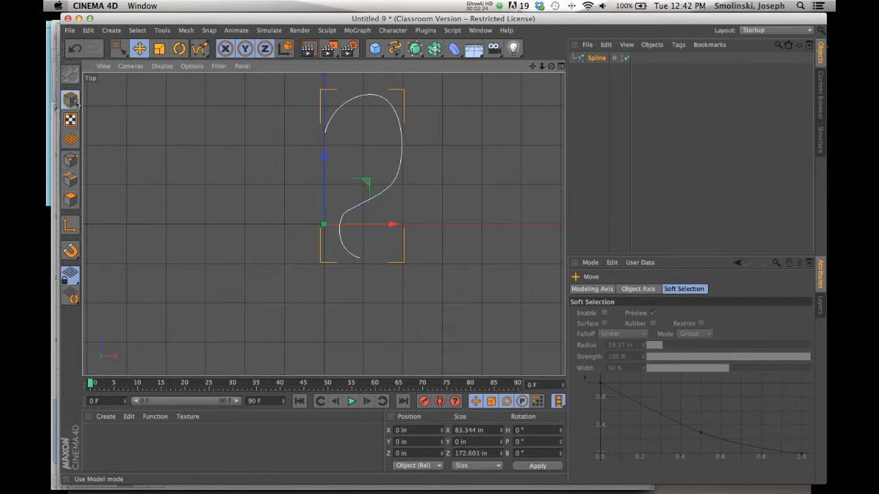
pyautogui.click(179, 48)
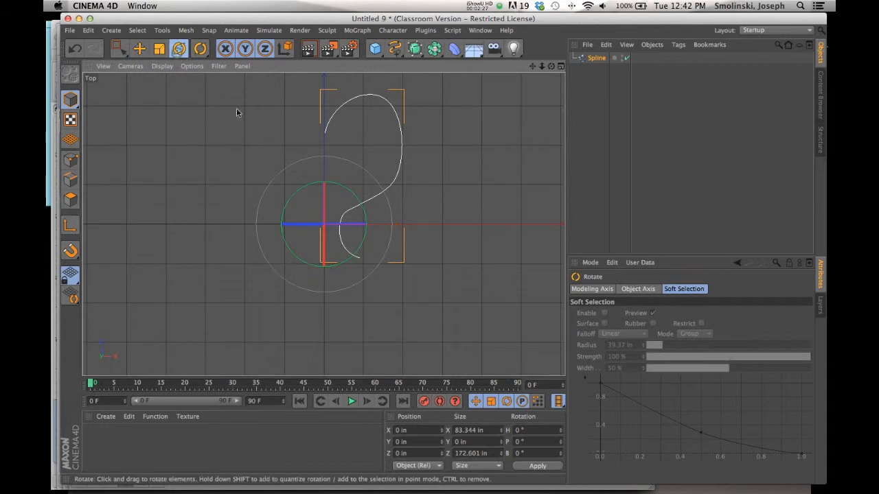
pyautogui.moveTo(291, 198); pyautogui.dragTo(295, 189)
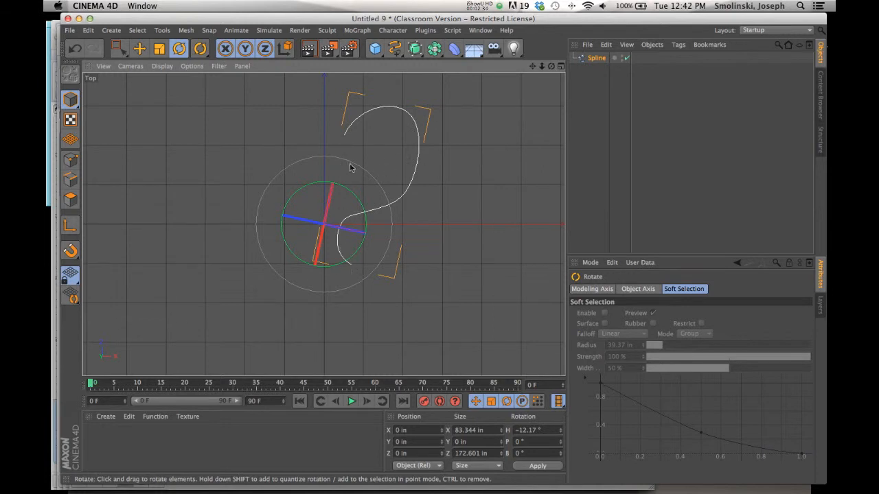
# - Add a Circle spline in the Perspective view and set its radius to 6 in
pyautogui.click(560, 67)
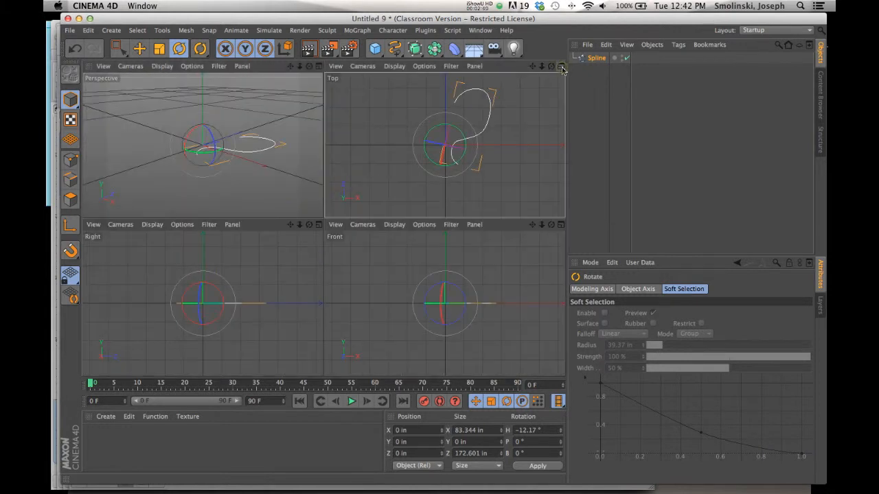
pyautogui.click(318, 67)
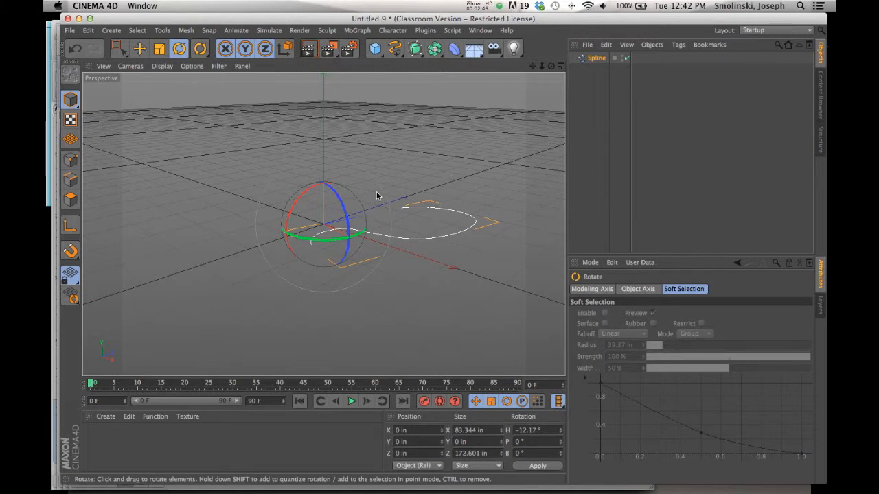
pyautogui.click(395, 50)
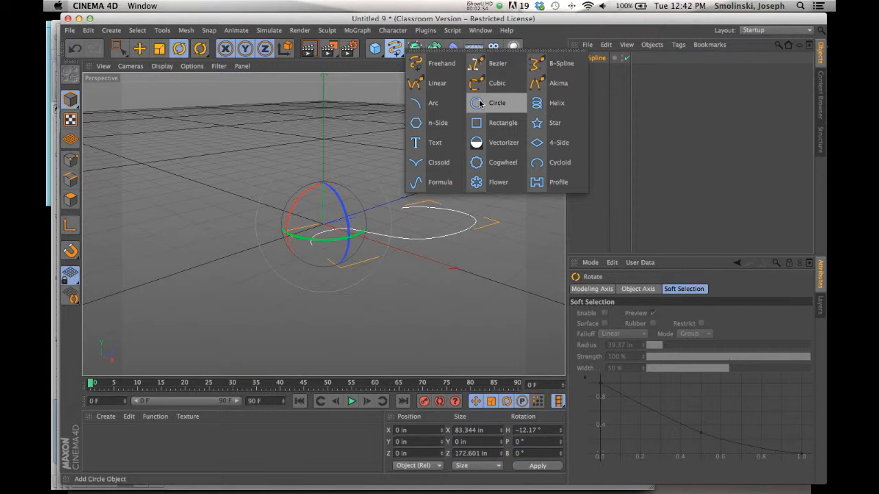
pyautogui.click(480, 104)
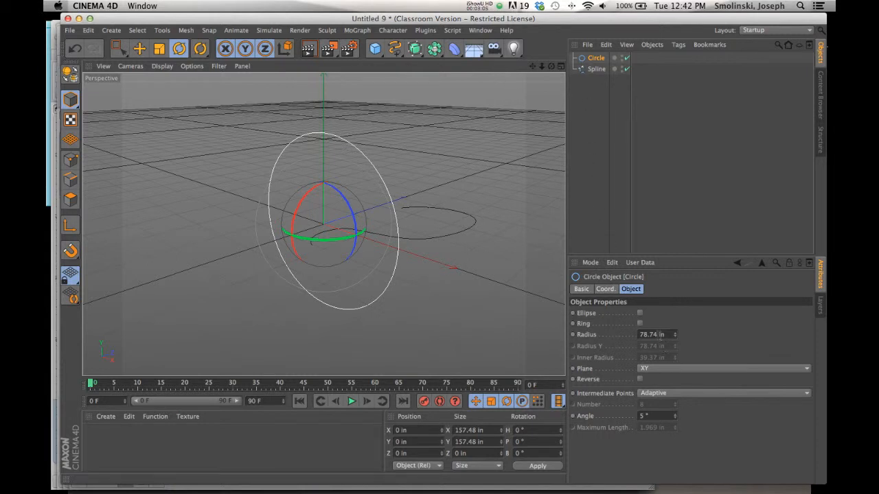
pyautogui.click(661, 334)
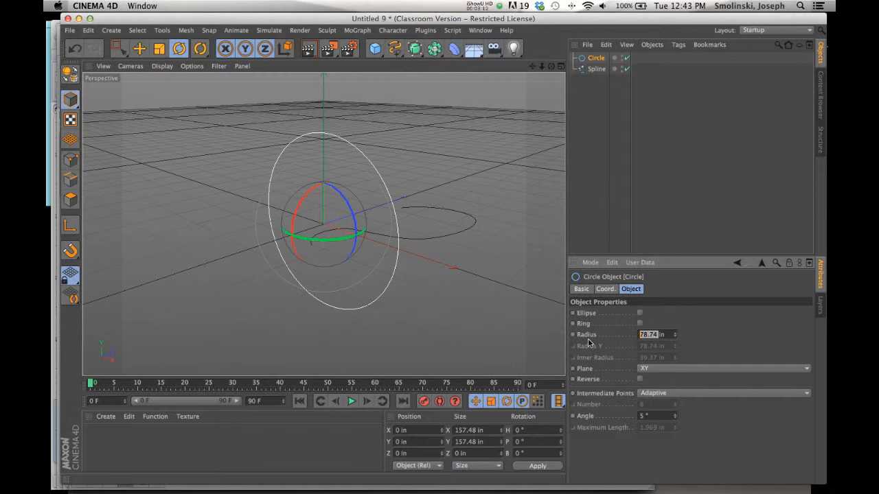
pyautogui.write('6')
pyautogui.press('Return')
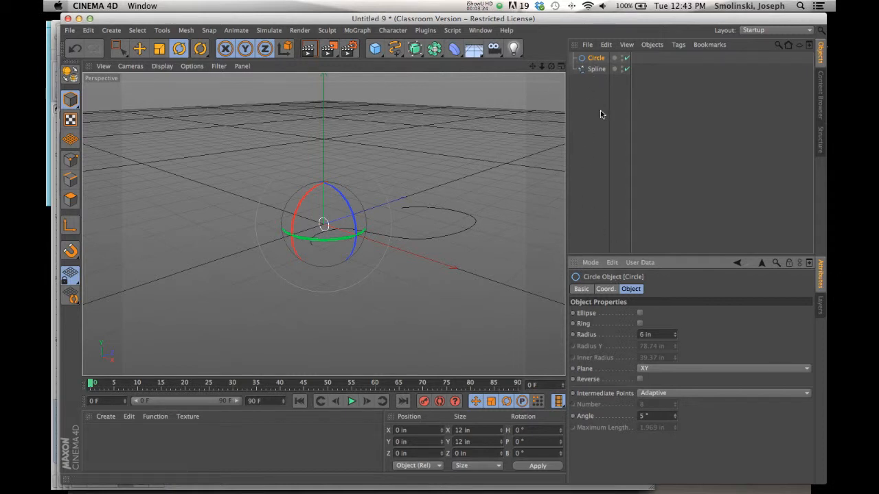
# - Add a Sweep NURBS and nest the Spline and the Circle inside it, with the Circle above the Spline
pyautogui.moveTo(415, 48); pyautogui.dragTo(437, 108)
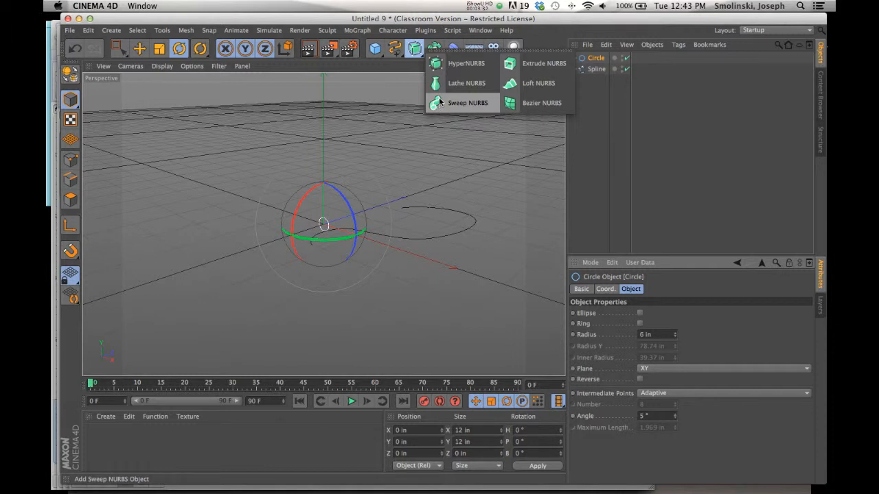
pyautogui.click(467, 103)
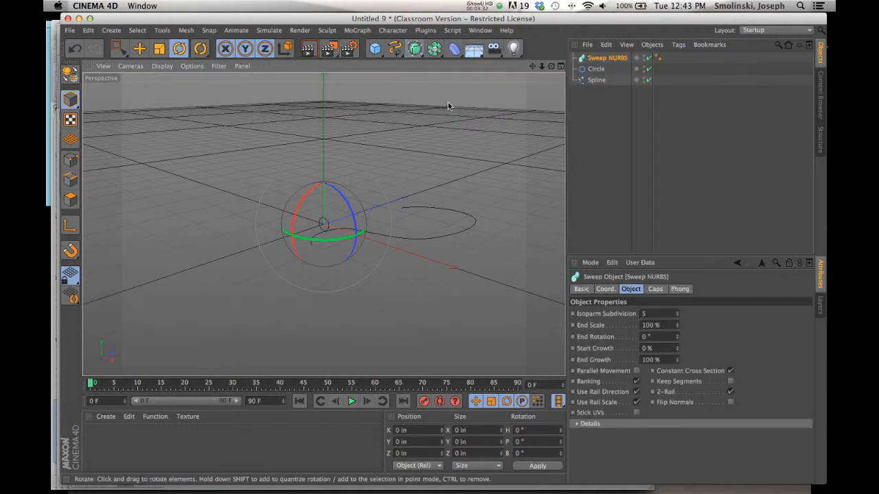
pyautogui.moveTo(595, 80); pyautogui.dragTo(601, 59)
pyautogui.click(595, 81)
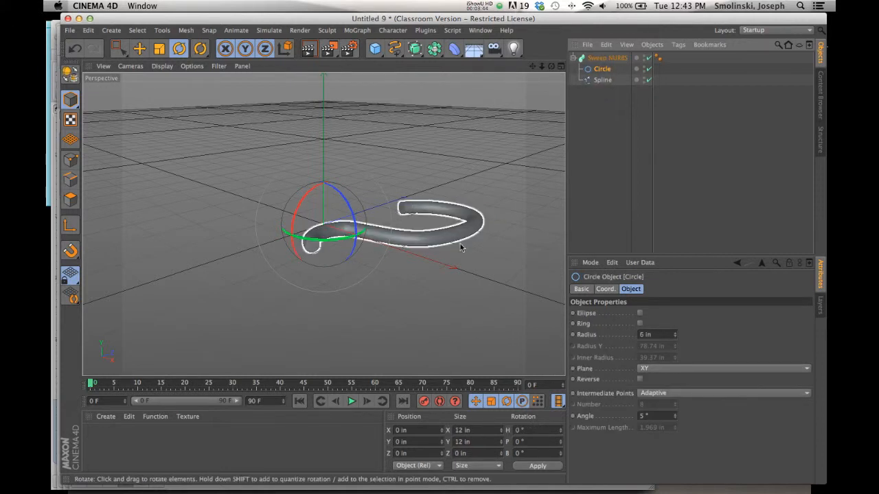
# - Thicken the swept handle by setting the Circle's radius to 12 in
pyautogui.keyDown('alt'); pyautogui.moveTo(332, 255); pyautogui.dragTo(439, 307); pyautogui.keyUp('alt')
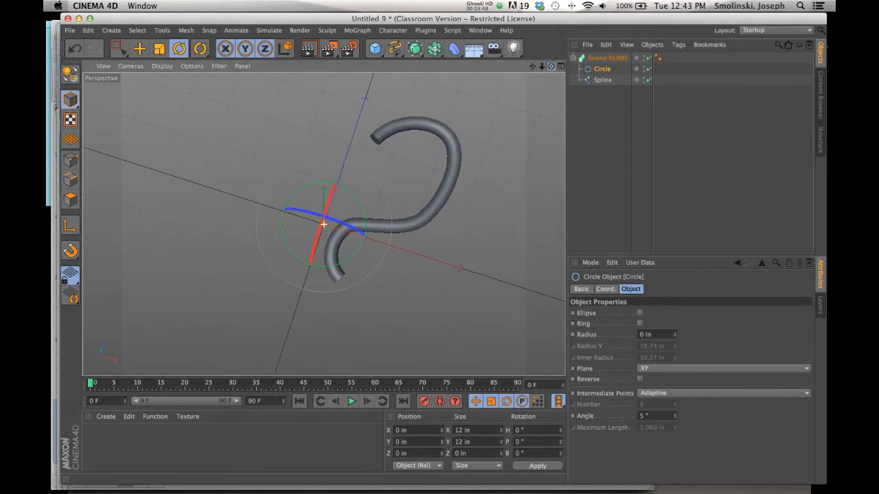
pyautogui.doubleClick(644, 334)
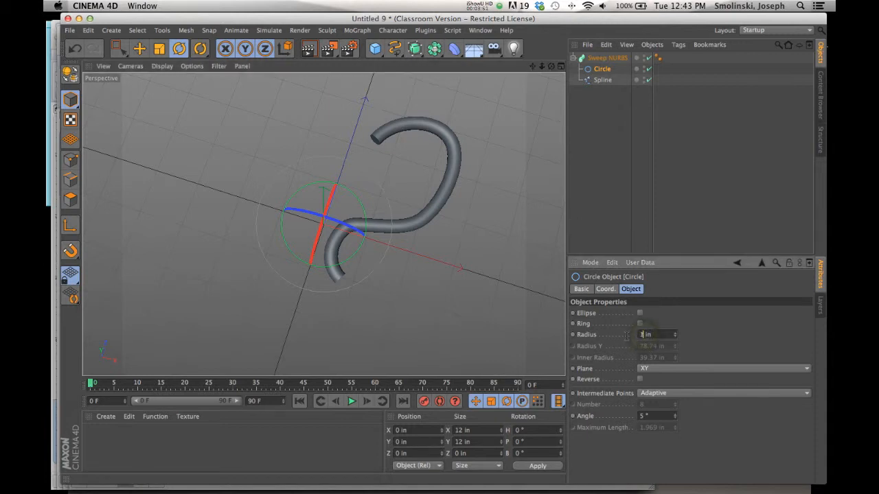
pyautogui.write('12')
pyautogui.press('Return')
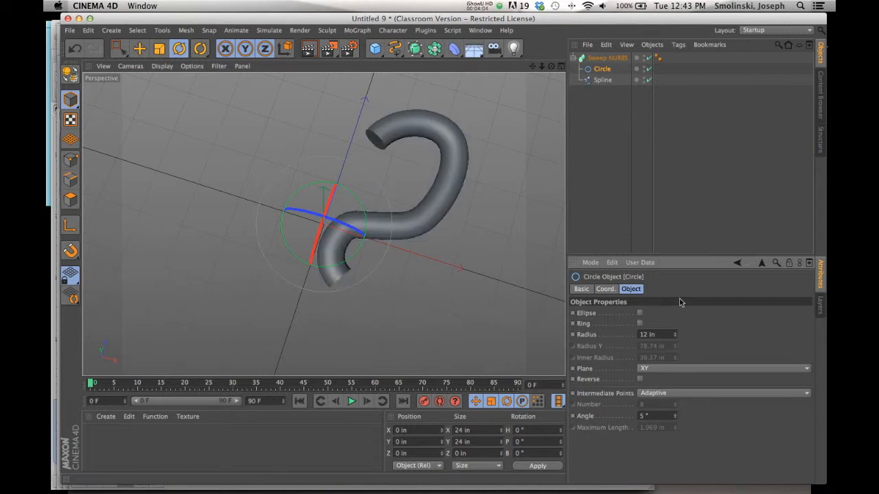
# - Taper the handle by setting the Sweep NURBS end scale to 50%
pyautogui.click(608, 58)
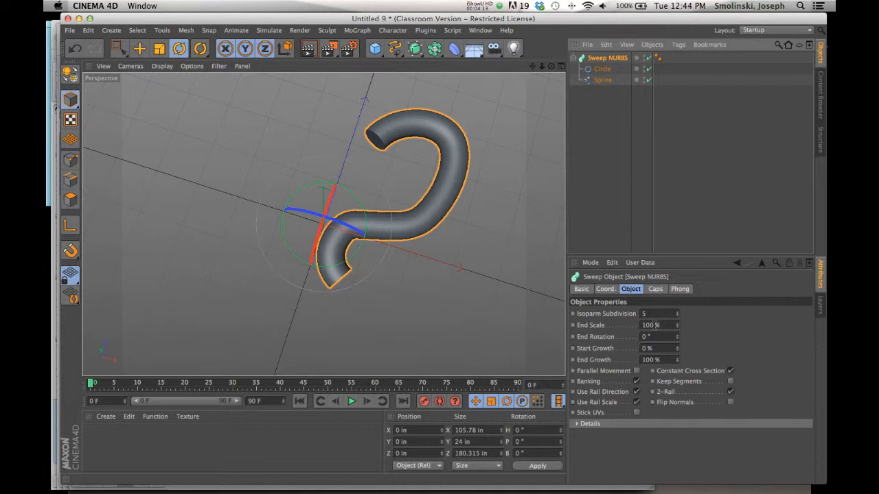
pyautogui.doubleClick(656, 325)
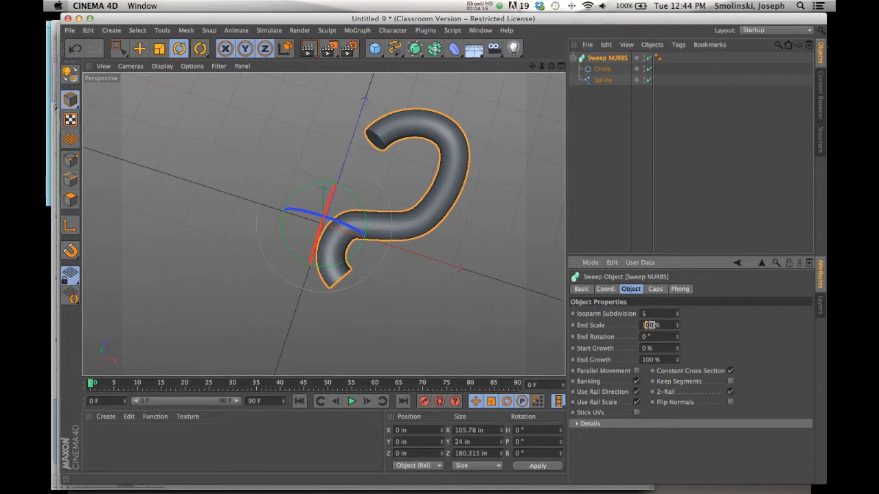
pyautogui.write('50')
pyautogui.press('Return')
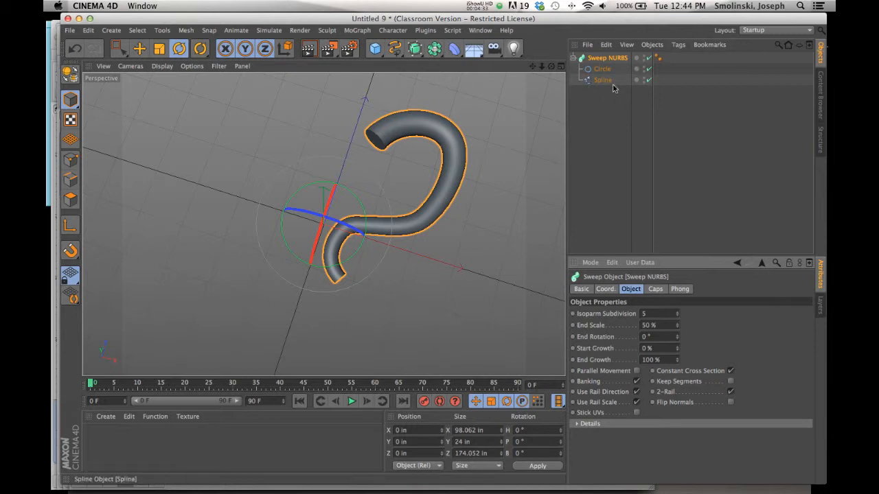
# - Disable the Sweep NURBS and move the Spline's point at the lower bend to about X 27.6 in, Z 5.6 in
pyautogui.click(649, 59)
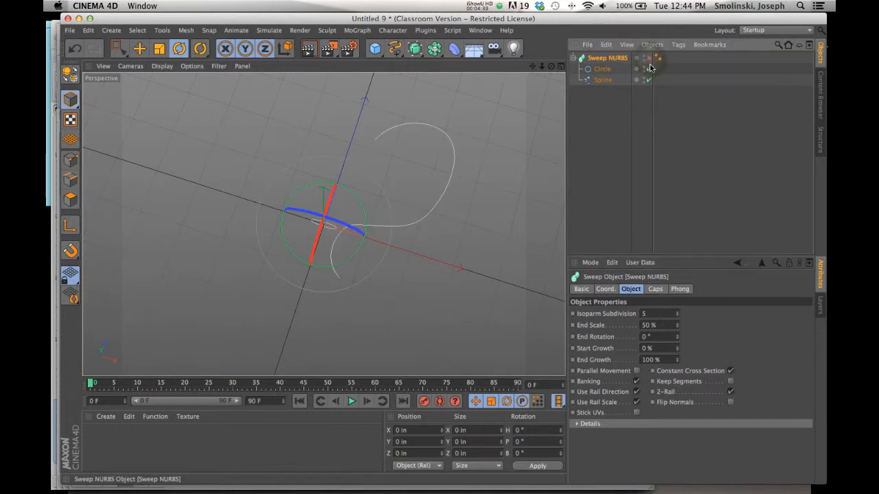
pyautogui.click(603, 81)
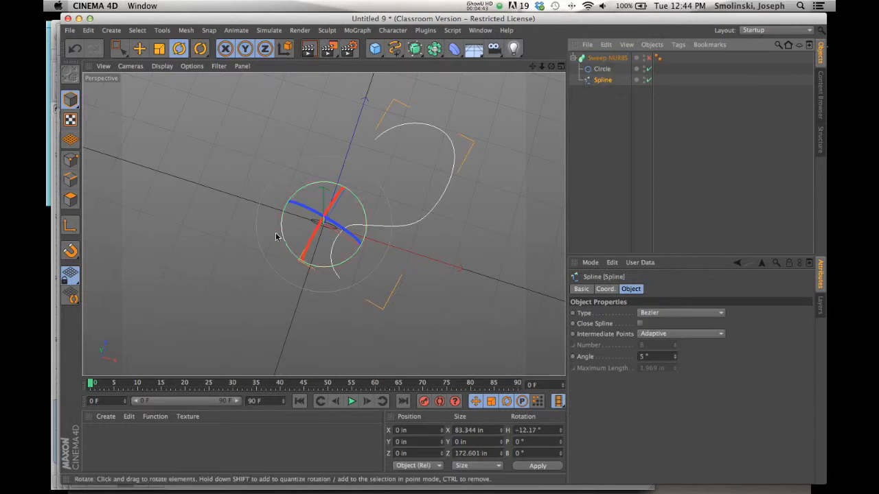
pyautogui.click(70, 159)
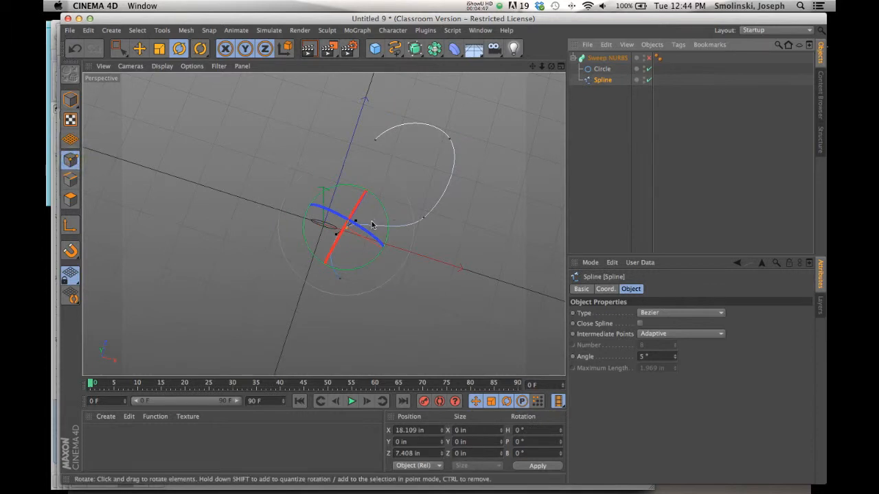
pyautogui.click(140, 48)
pyautogui.moveTo(377, 171); pyautogui.dragTo(348, 231)
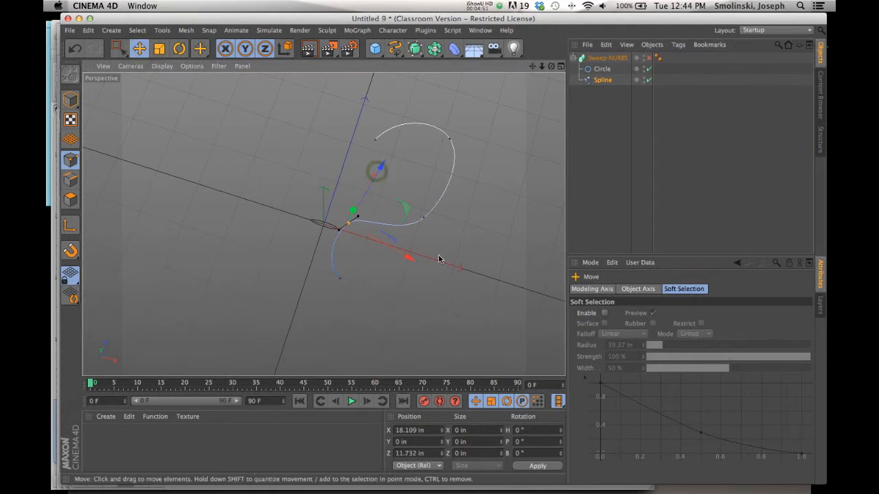
pyautogui.moveTo(409, 261); pyautogui.dragTo(418, 270)
pyautogui.moveTo(390, 171); pyautogui.dragTo(386, 177)
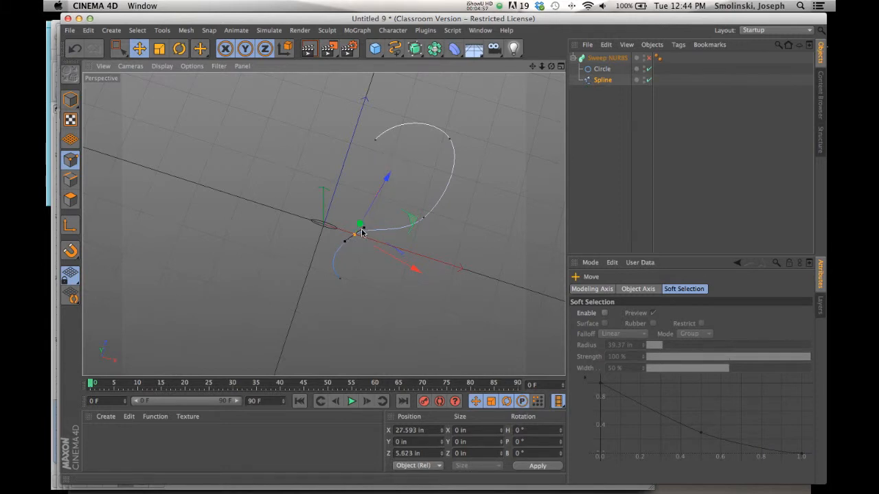
# - Lengthen and angle the tangent of the lower bend's point for a smoother curve, and re-enable the Sweep NURBS
pyautogui.moveTo(364, 228); pyautogui.dragTo(368, 227)
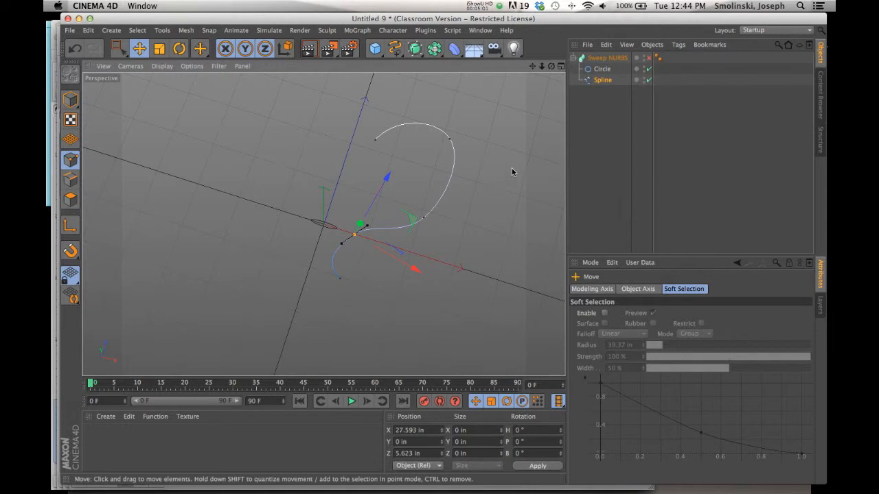
pyautogui.click(650, 59)
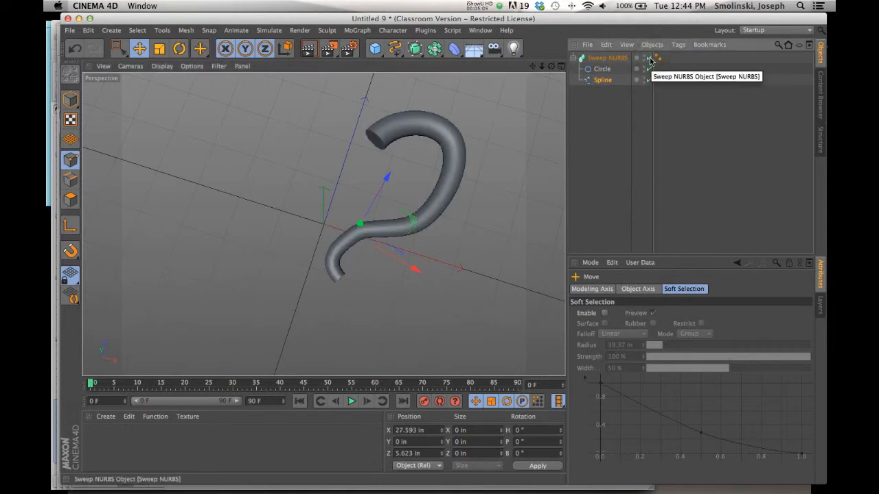
pyautogui.click(650, 60)
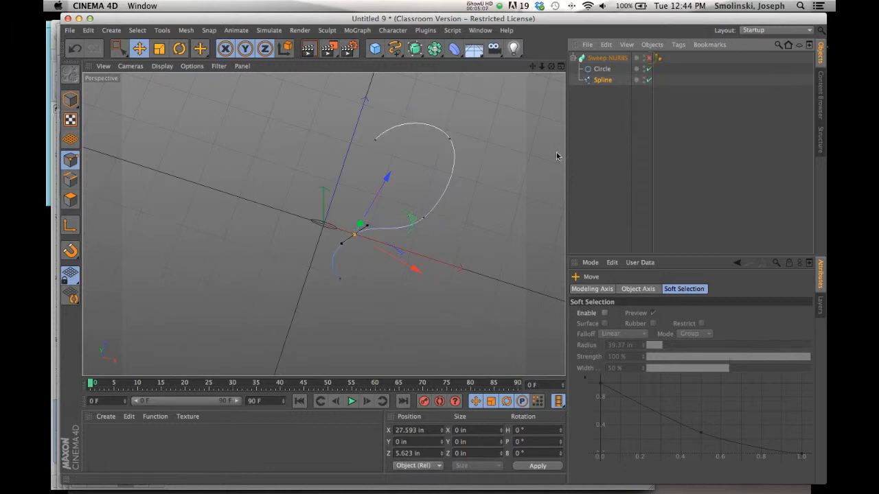
pyautogui.moveTo(367, 228); pyautogui.dragTo(371, 226)
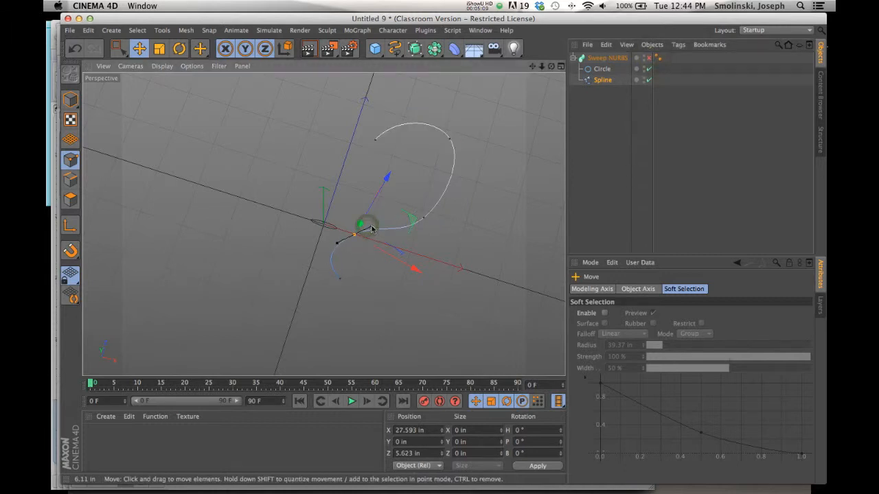
pyautogui.click(651, 59)
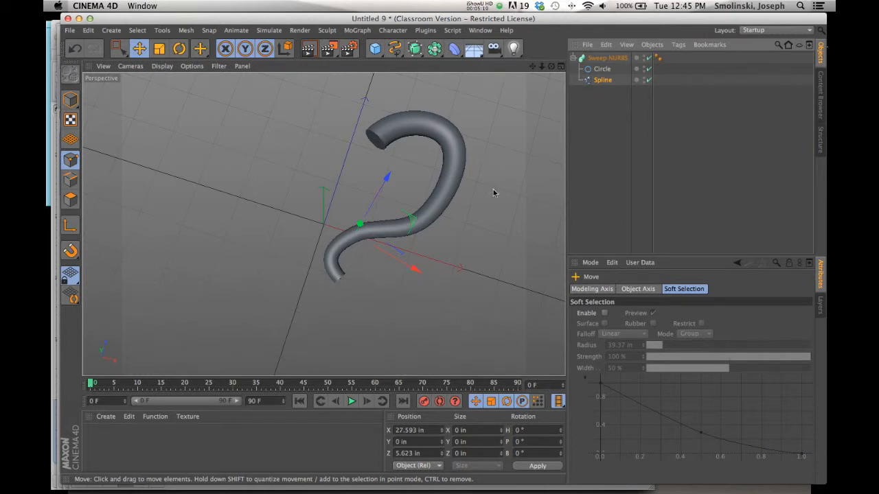
# - Set the Sweep NURBS start to a Fillet Cap with 5 steps
pyautogui.click(609, 58)
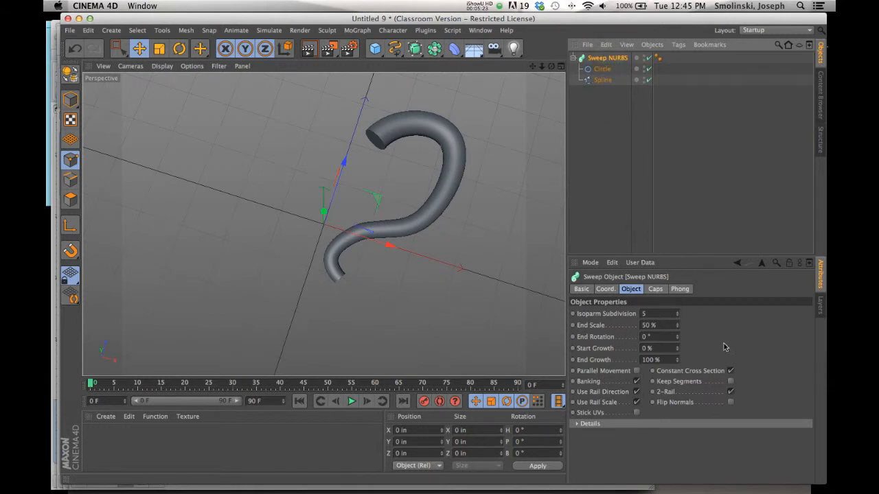
pyautogui.click(656, 290)
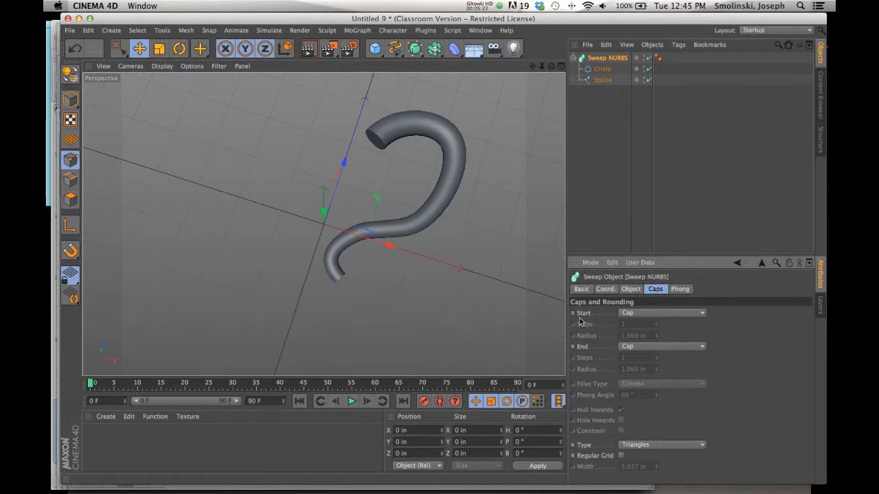
pyautogui.click(635, 314)
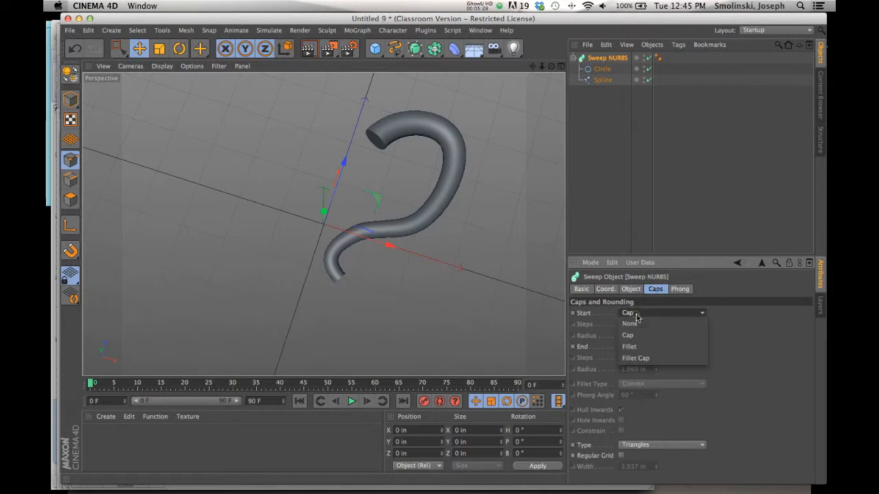
pyautogui.click(644, 358)
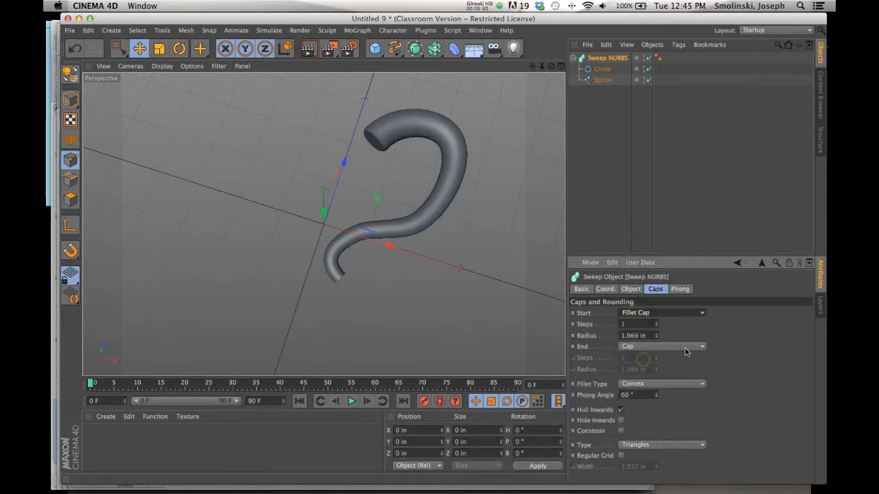
pyautogui.doubleClick(641, 326)
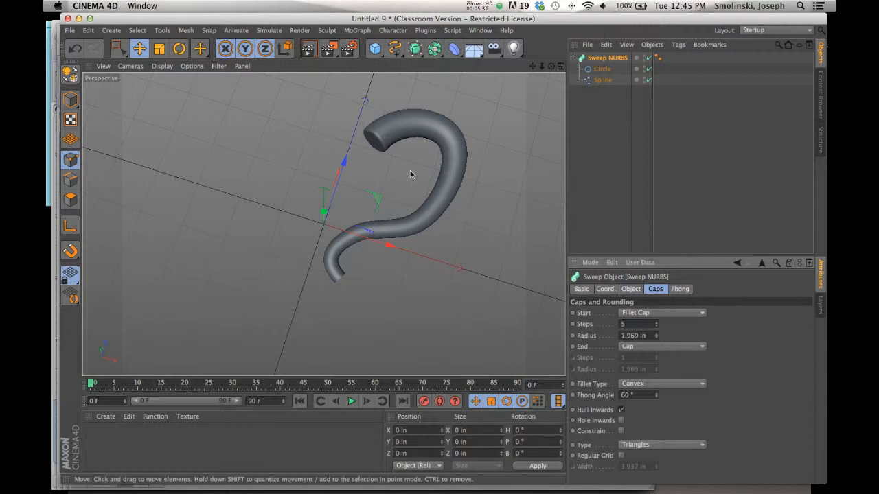
# - Round the handle's start with a fillet radius of 11 in and constrain the caps to the original profile size
pyautogui.doubleClick(641, 336)
pyautogui.write('1')
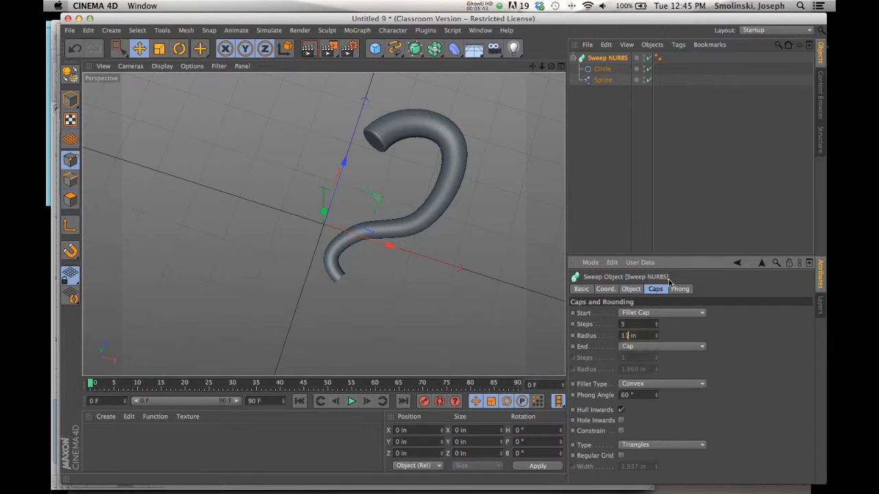
pyautogui.write('1')
pyautogui.press('Return')
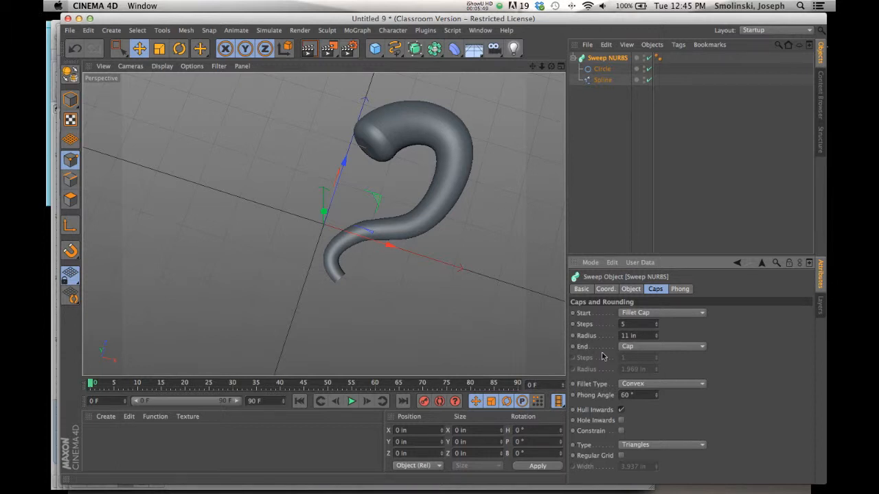
pyautogui.click(622, 431)
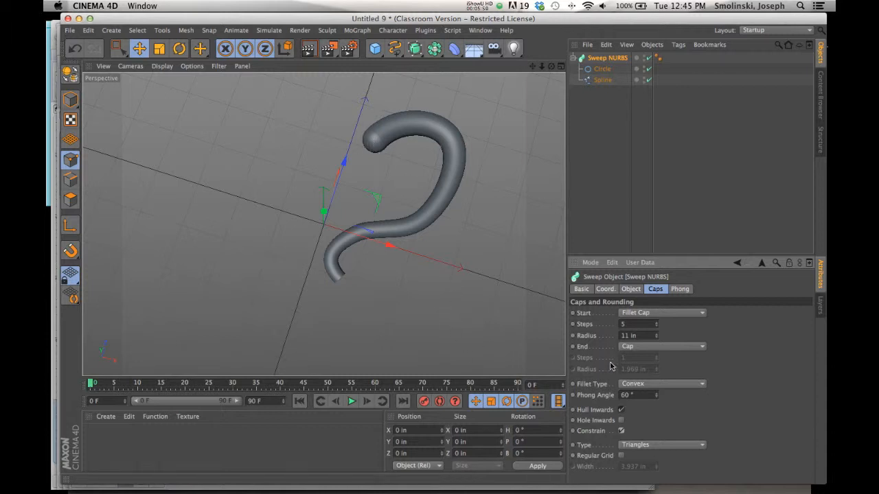
# - Set the Sweep NURBS end to a Fillet Cap with 5 steps and a radius of 11.8 in
pyautogui.click(655, 347)
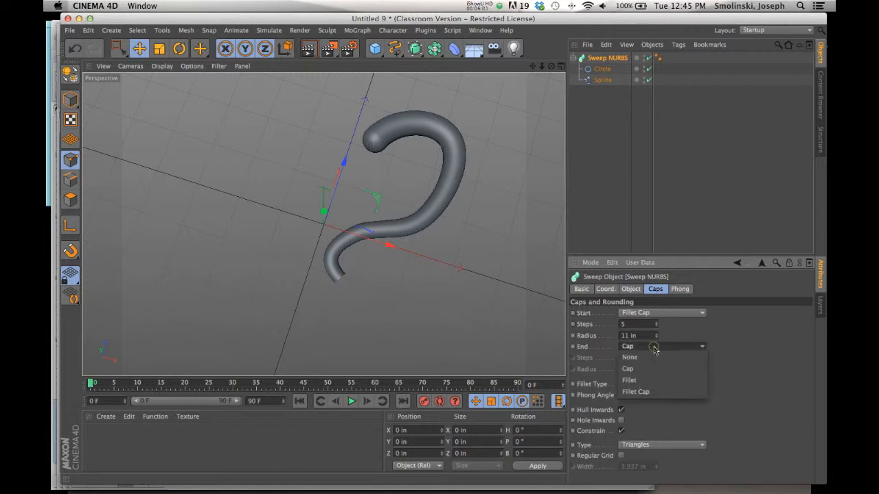
pyautogui.click(648, 395)
pyautogui.doubleClick(636, 358)
pyautogui.write('5')
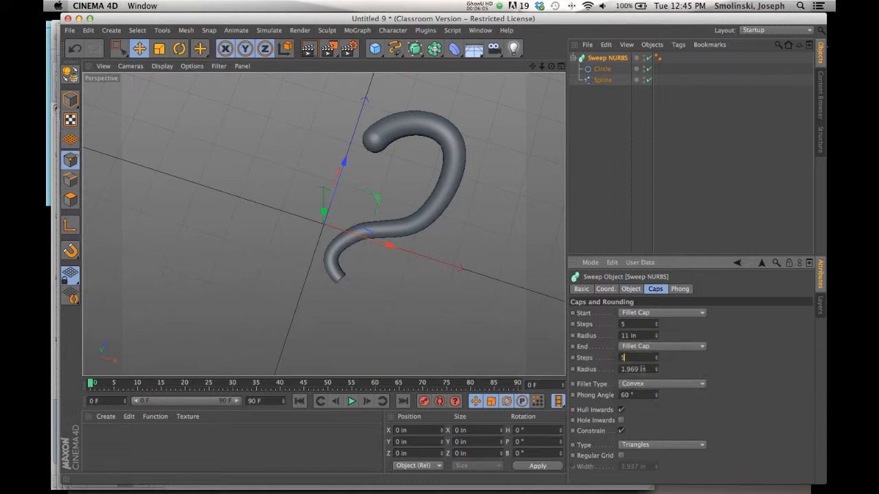
pyautogui.doubleClick(637, 369)
pyautogui.write('1')
pyautogui.moveTo(657, 372); pyautogui.dragTo(656, 369)
pyautogui.moveTo(550, 70)
pyautogui.mouseDown()
pyautogui.moveTo(515, 76)
pyautogui.moveTo(555, 74)
pyautogui.moveTo(560, 93)
pyautogui.moveTo(550, 71)
pyautogui.mouseUp()
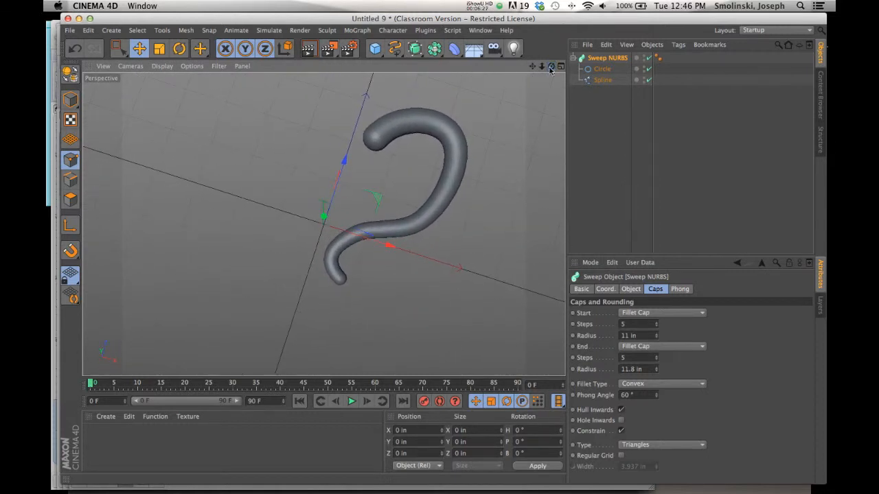
# - Rename the Sweep NURBS as handle
pyautogui.doubleClick(604, 57)
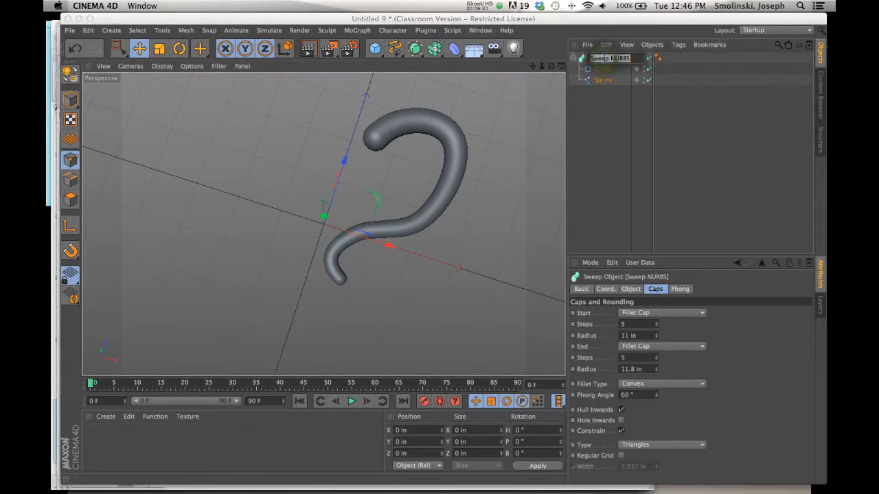
pyautogui.write('handle')
pyautogui.press('Return')
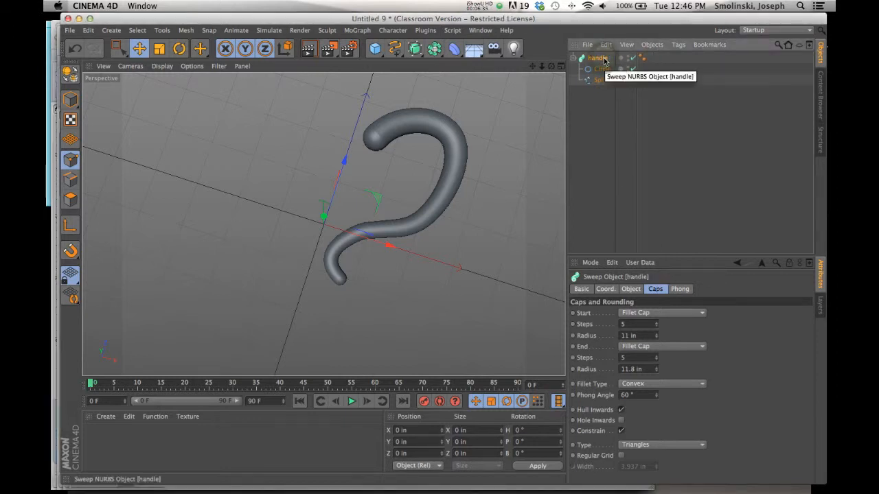
# - Copy the handle into TrophyCup.c4d and rotate it upright to a pitch of about 84.7°
pyautogui.click(482, 32)
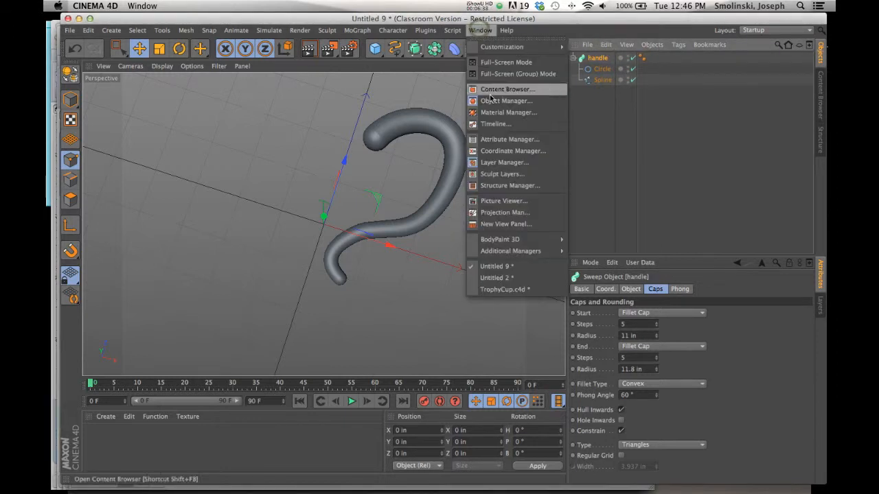
pyautogui.click(503, 291)
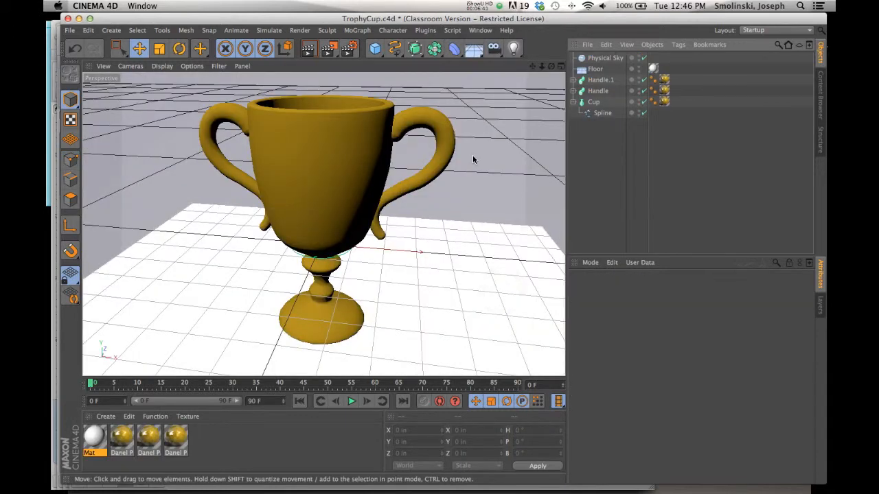
pyautogui.press('super+v')
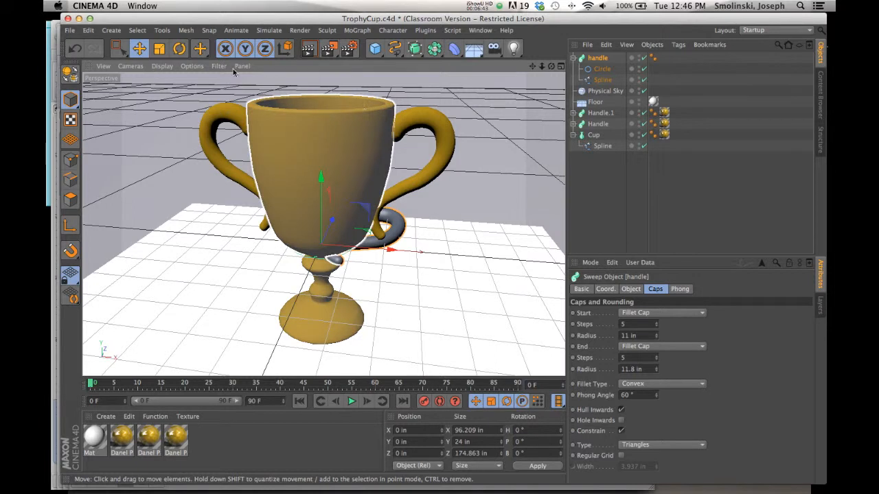
pyautogui.click(178, 48)
pyautogui.moveTo(325, 218); pyautogui.dragTo(301, 330)
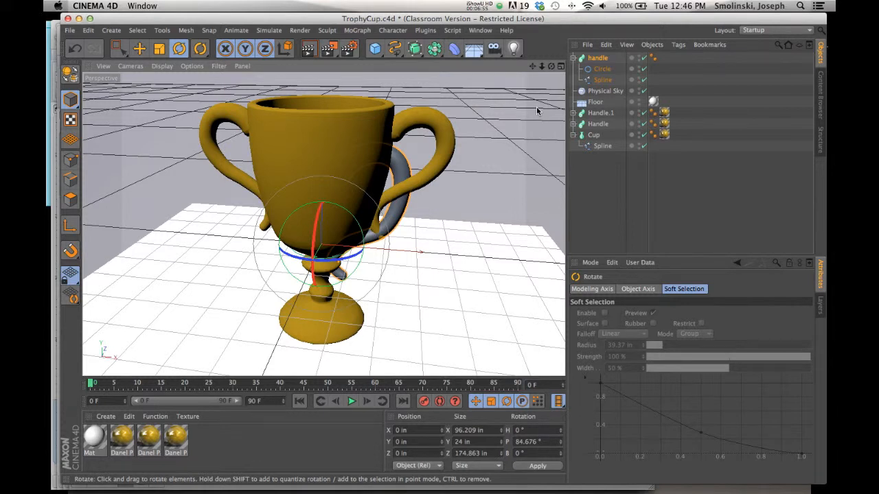
# - Return to the Untitled 9 document
pyautogui.click(480, 30)
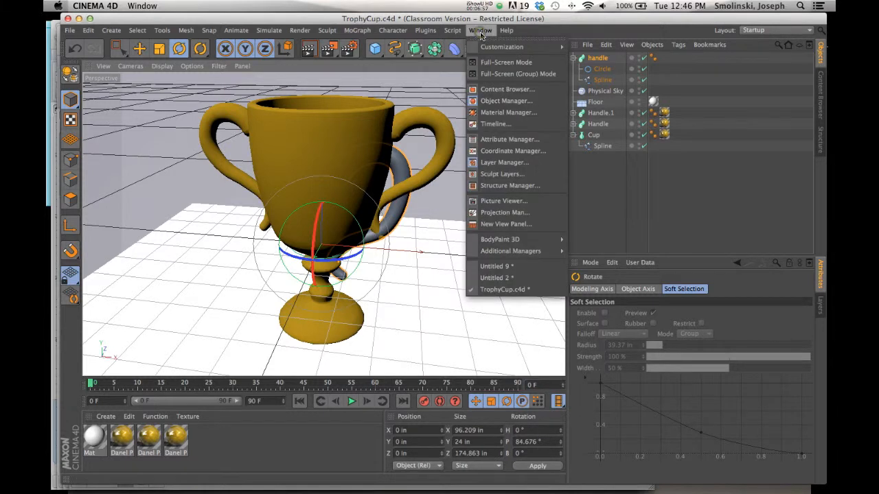
pyautogui.click(493, 266)
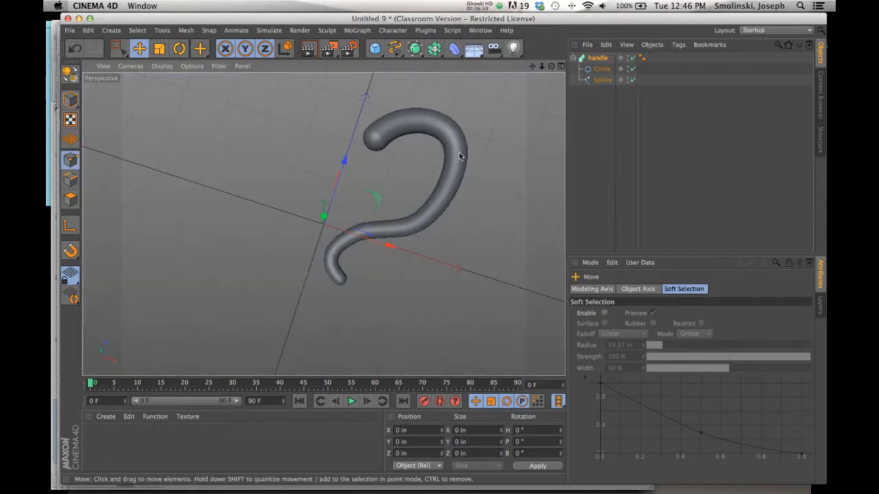
pyautogui.click(396, 50)
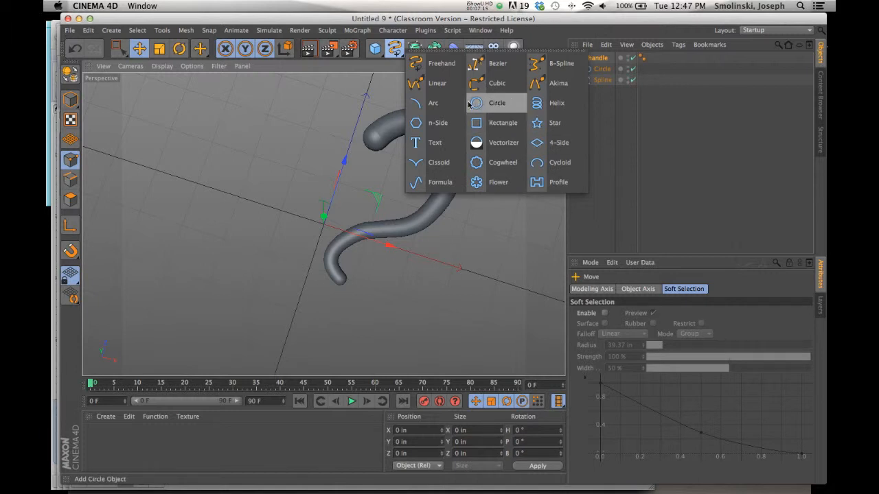
pyautogui.click(434, 123)
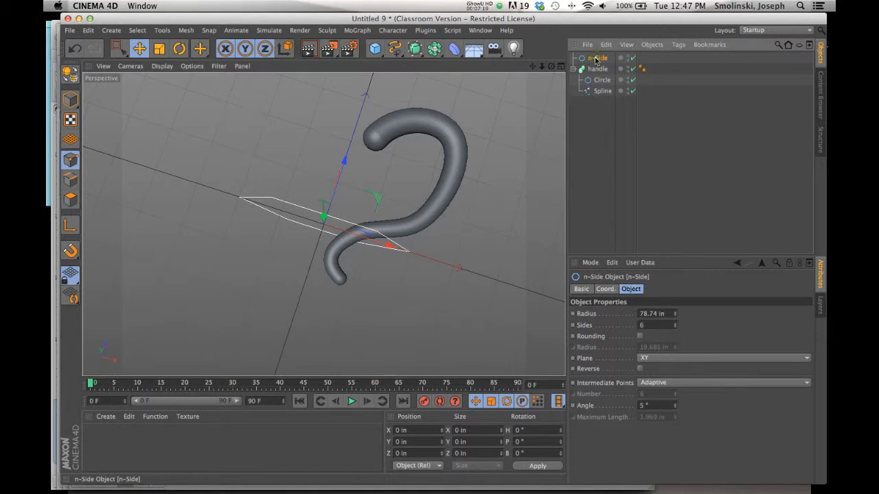
pyautogui.press('Delete')
pyautogui.click(480, 7)
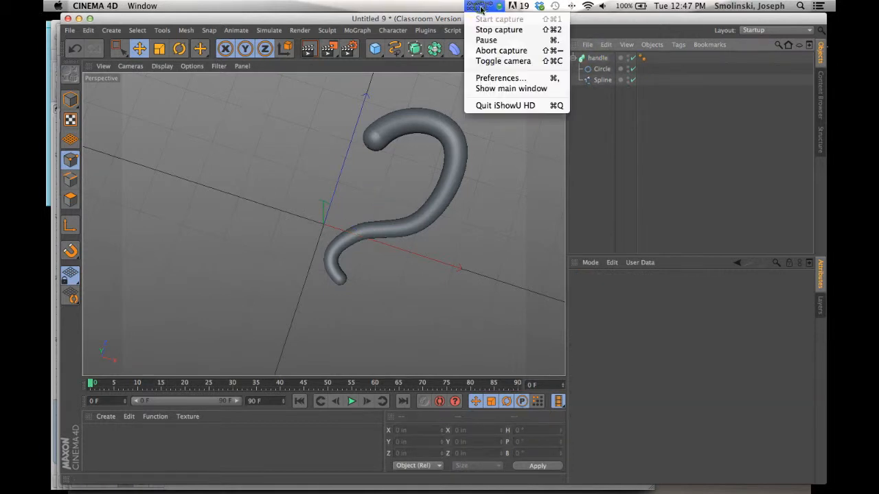